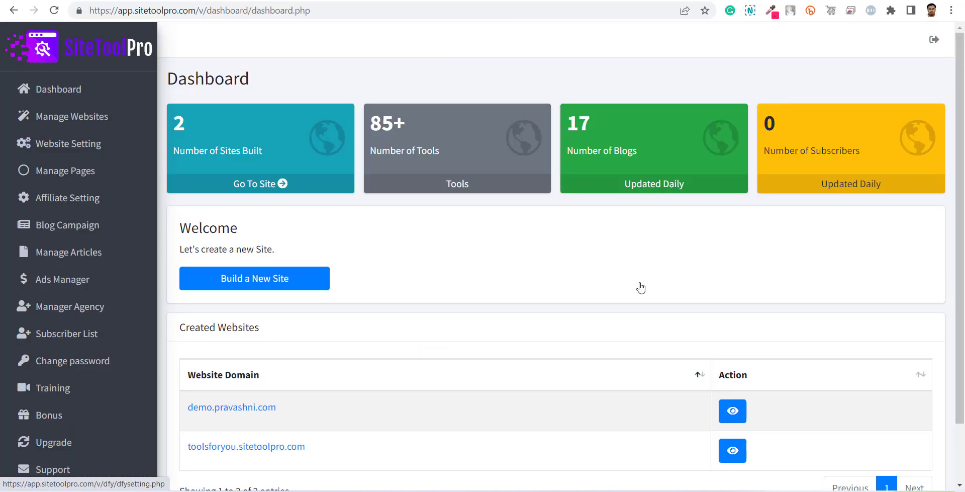
{"action": "scroll", "coordinate": [641, 288], "scroll_direction": "down", "scroll_amount": 2}
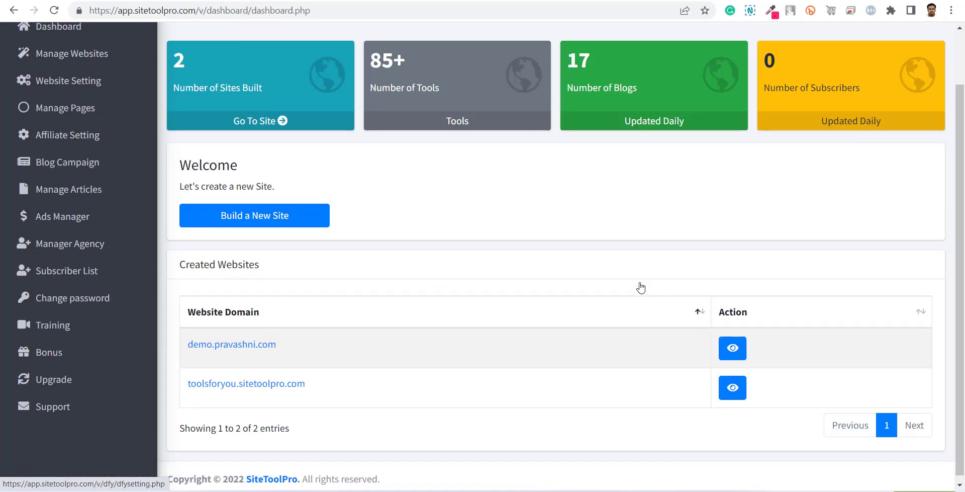
{"action": "scroll", "coordinate": [642, 287], "scroll_direction": "up", "scroll_amount": 2}
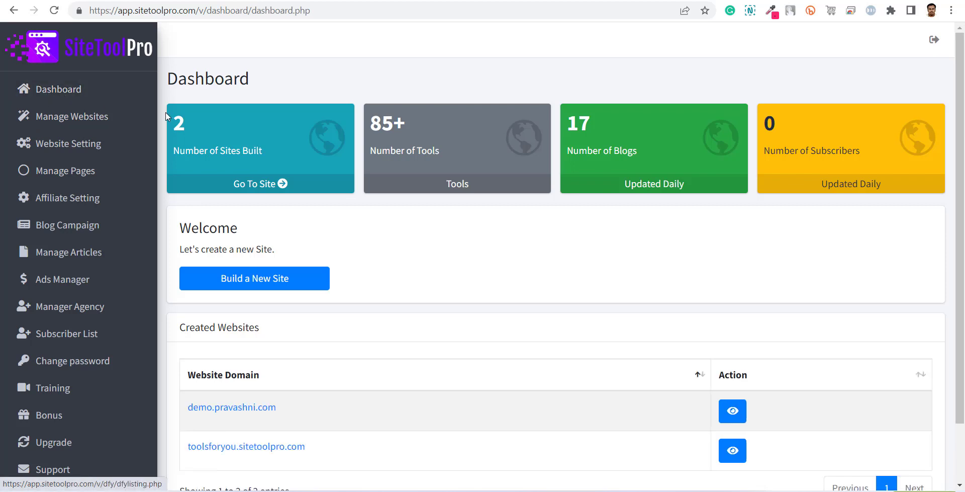
{"action": "scroll", "coordinate": [264, 211], "scroll_direction": "down", "scroll_amount": 2}
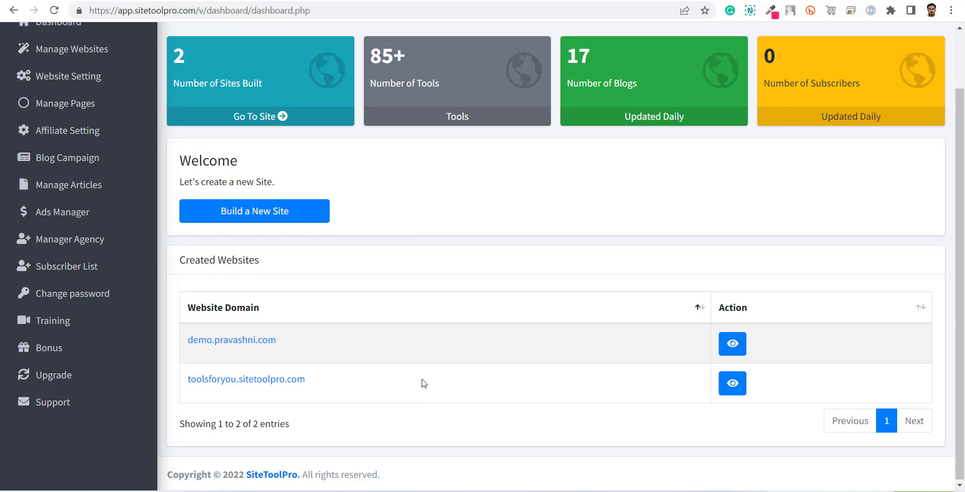
{"action": "scroll", "coordinate": [422, 383], "scroll_direction": "up", "scroll_amount": 2}
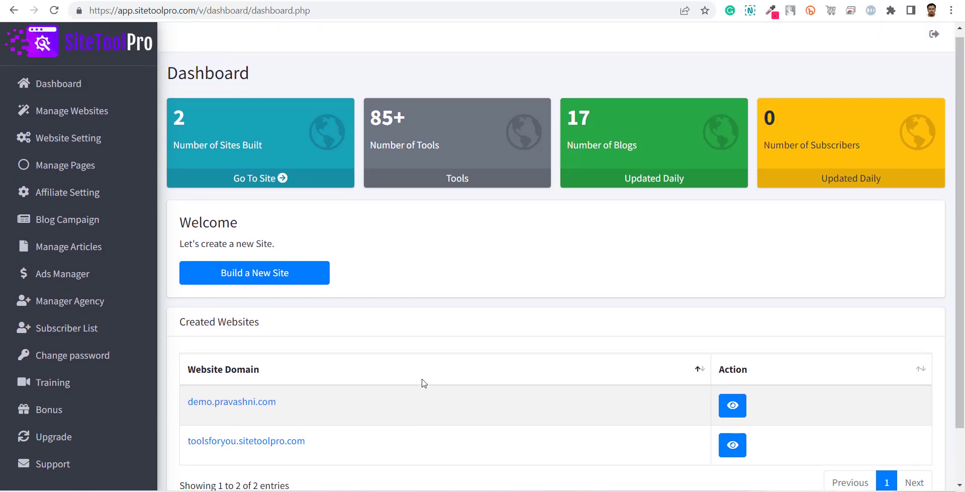
Step: Start building a new site from the Dashboard to reach the Manage Website form
{"action": "left_click", "coordinate": [300, 283]}
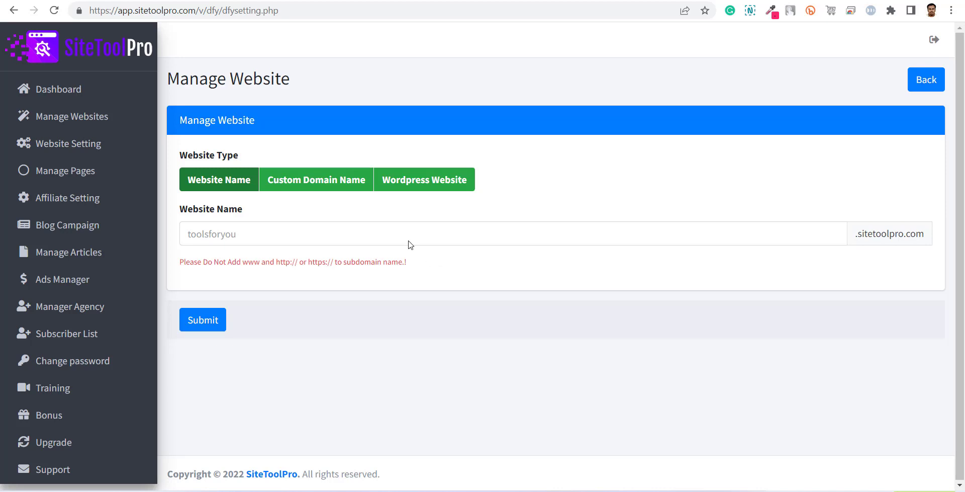
{"action": "left_click", "coordinate": [332, 189]}
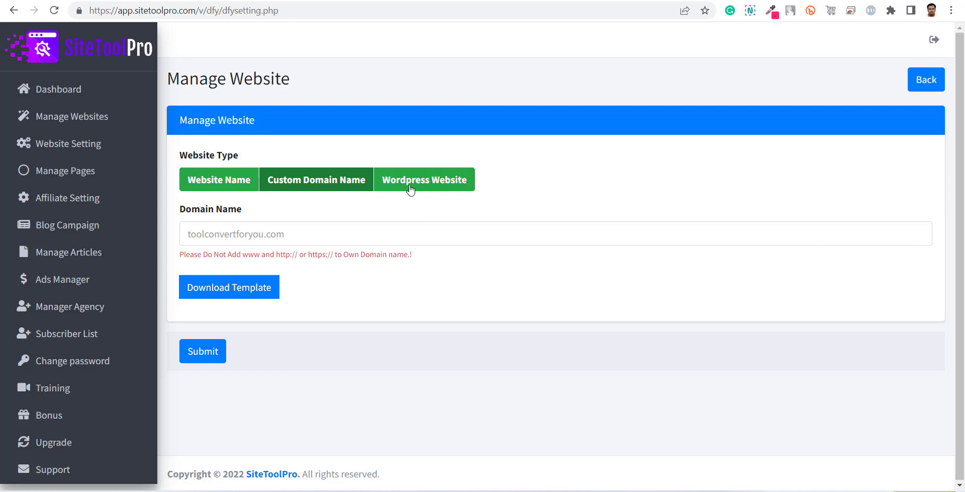
{"action": "left_click", "coordinate": [427, 186]}
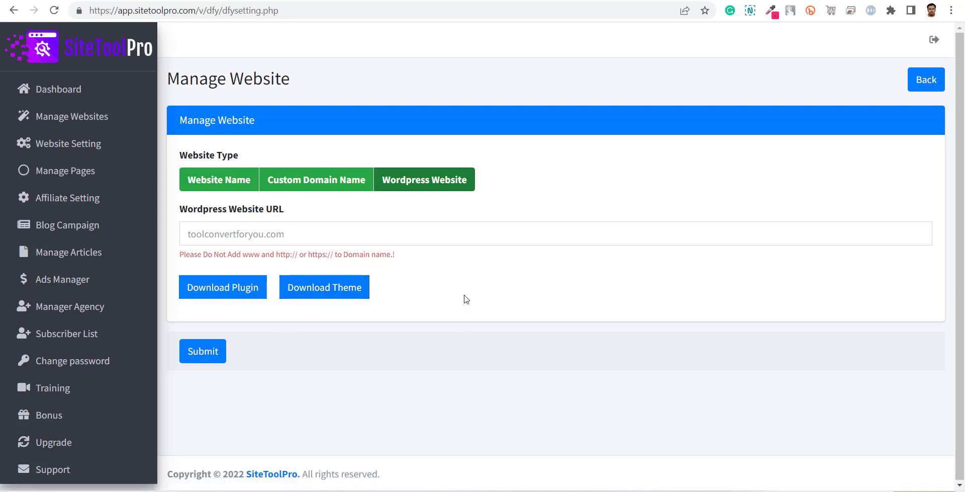
Step: Choose the subdomain type, name the site 'toolview' and submit it to the Website Listing
{"action": "left_click", "coordinate": [226, 181]}
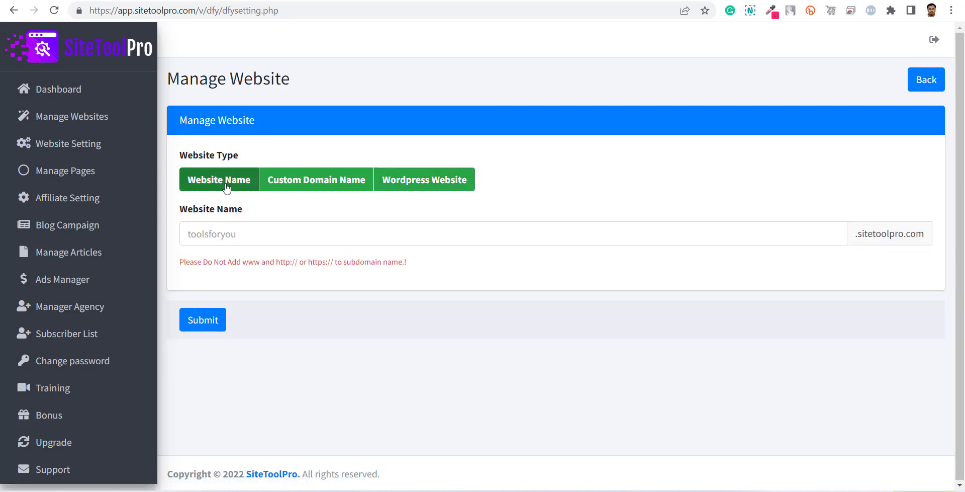
{"action": "left_click", "coordinate": [239, 233]}
{"action": "type", "text": "tool"}
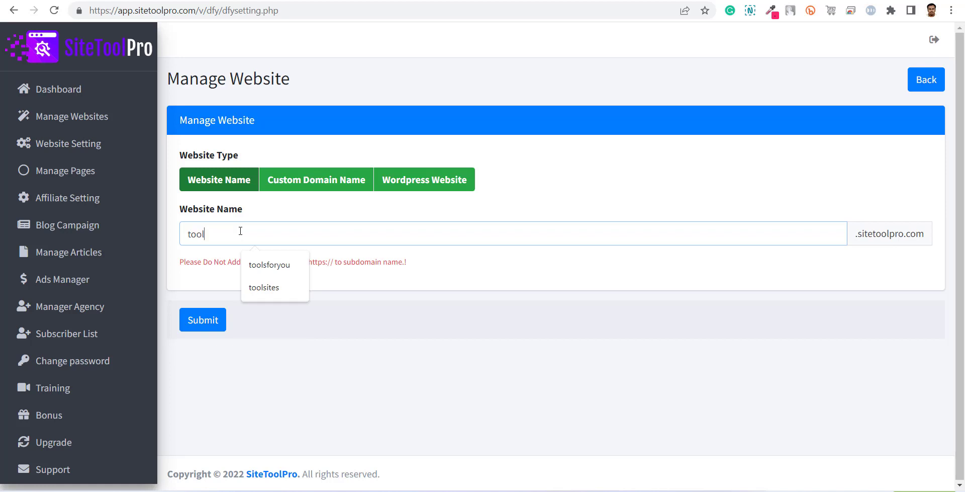
{"action": "type", "text": "view"}
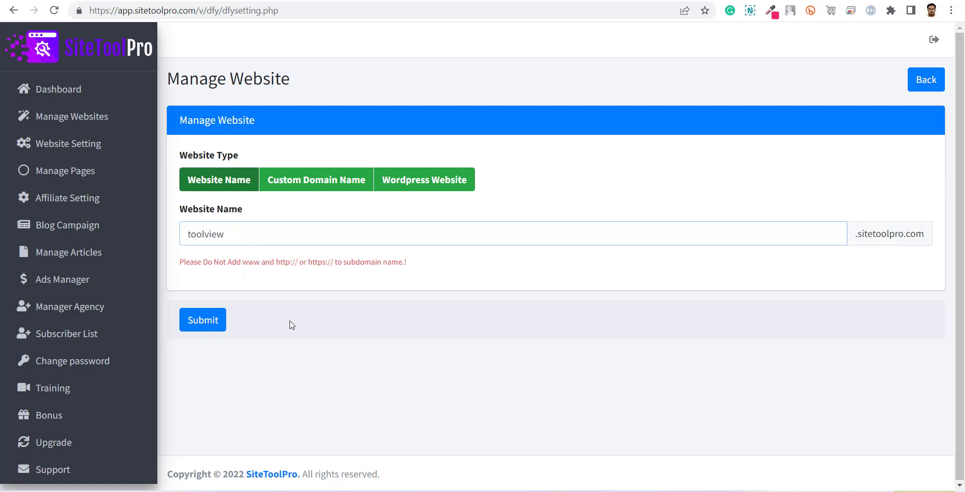
{"action": "left_click", "coordinate": [291, 324]}
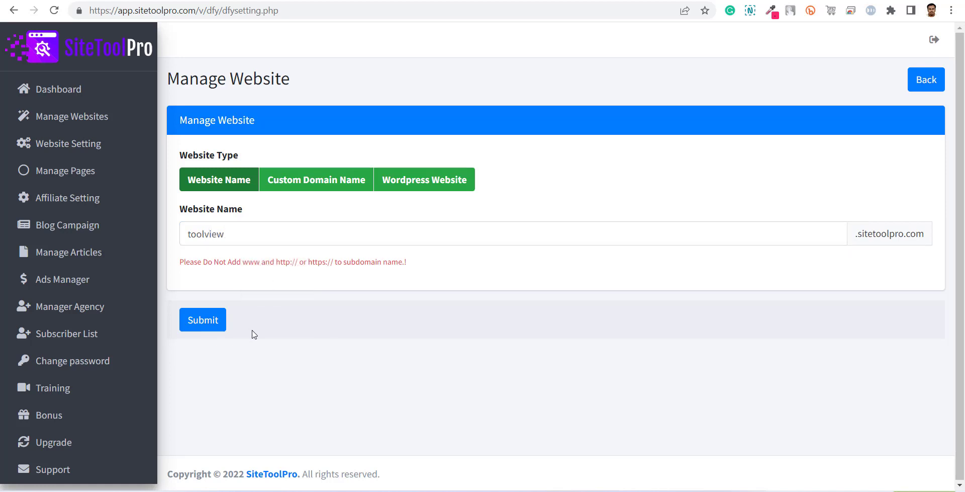
{"action": "left_click", "coordinate": [206, 326]}
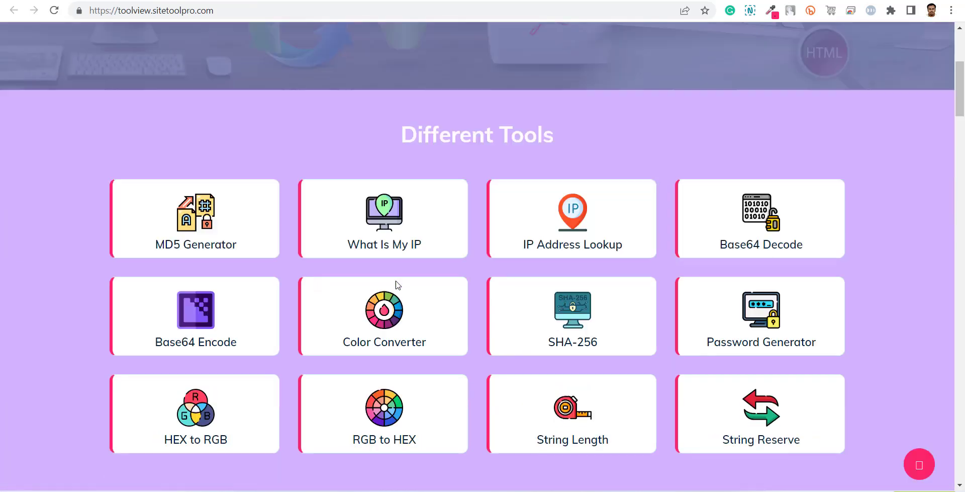
{"action": "scroll", "coordinate": [397, 285], "scroll_direction": "down", "scroll_amount": 5}
{"action": "scroll", "coordinate": [398, 285], "scroll_direction": "down", "scroll_amount": 10}
{"action": "scroll", "coordinate": [397, 285], "scroll_direction": "down", "scroll_amount": 3}
{"action": "scroll", "coordinate": [398, 285], "scroll_direction": "up", "scroll_amount": 8}
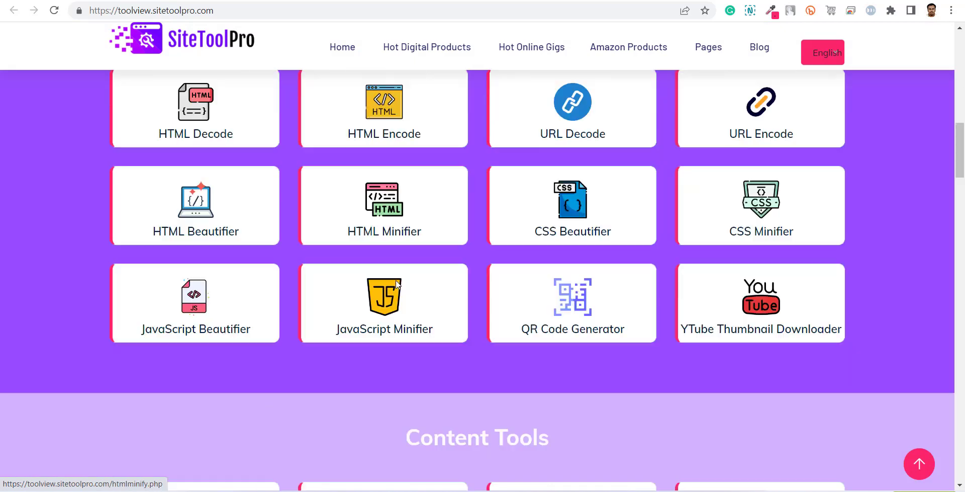
{"action": "scroll", "coordinate": [400, 79], "scroll_direction": "up", "scroll_amount": 10}
{"action": "key", "text": "ctrl+Tab"}
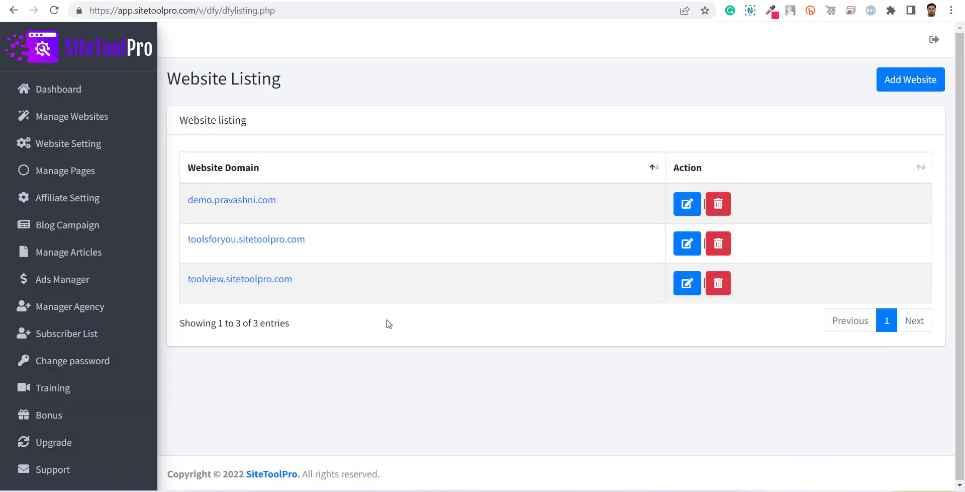